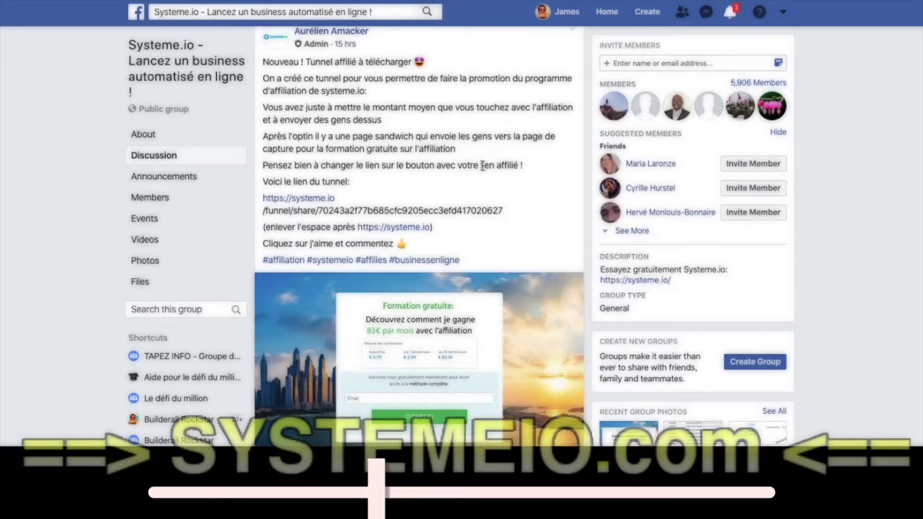
- Find the Facebook group post promoting the free affiliation training and highlight its promotional link containing the affiliate ID placeholder
scroll(480, 169, "down", 15)
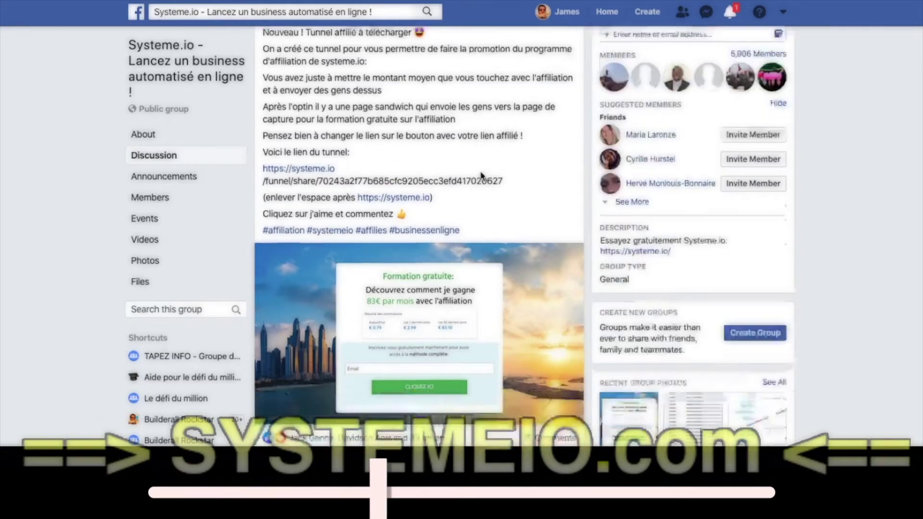
scroll(480, 174, "down", 10)
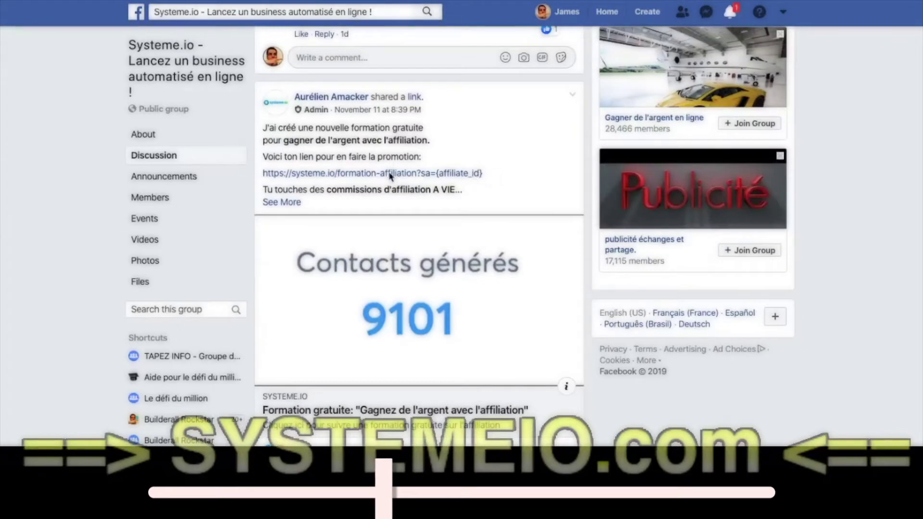
left_click_drag(482, 174, 356, 178)
left_click_drag(266, 176, 263, 171)
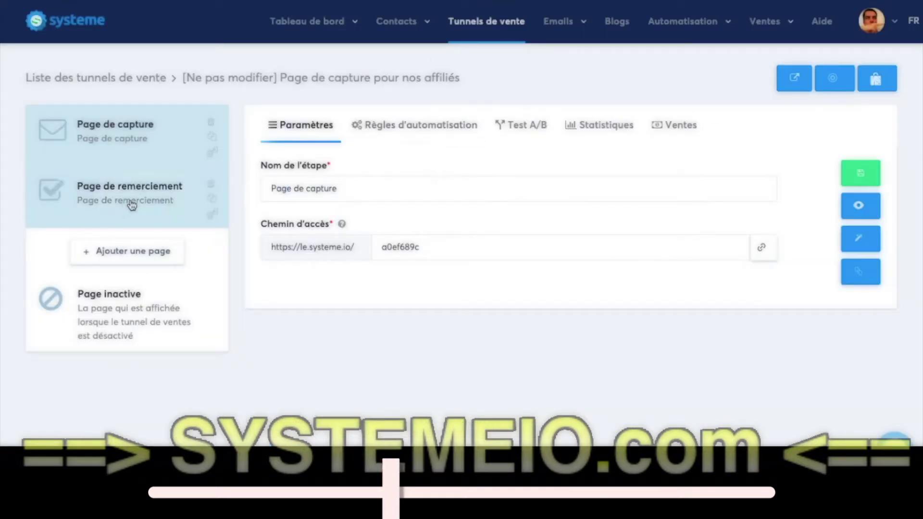
- Open the Page de remerciement in the page editor and append "?sa=" to the redirect URL of its orange button
left_click(132, 205)
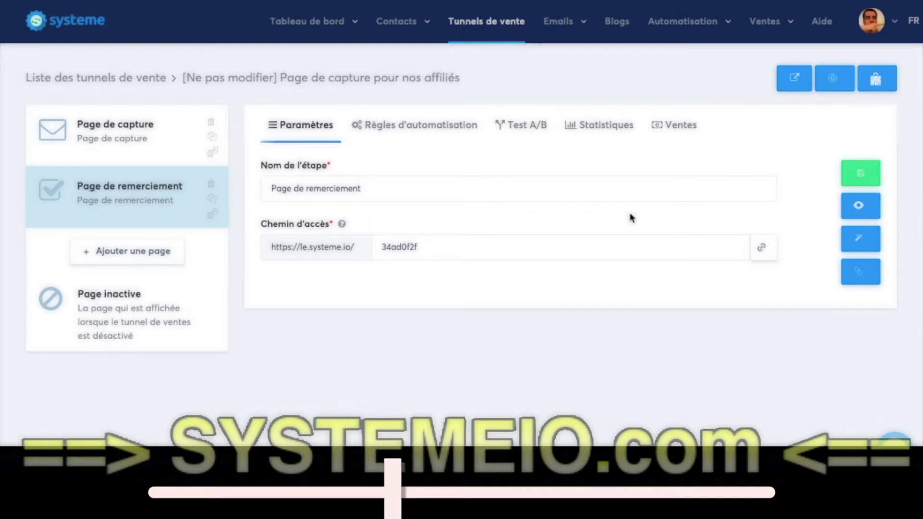
left_click(849, 243)
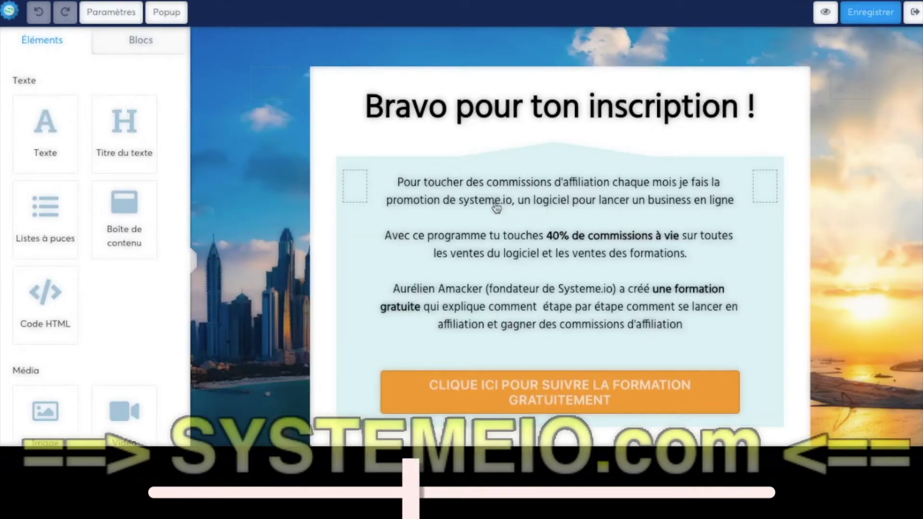
mouse_move(565, 397)
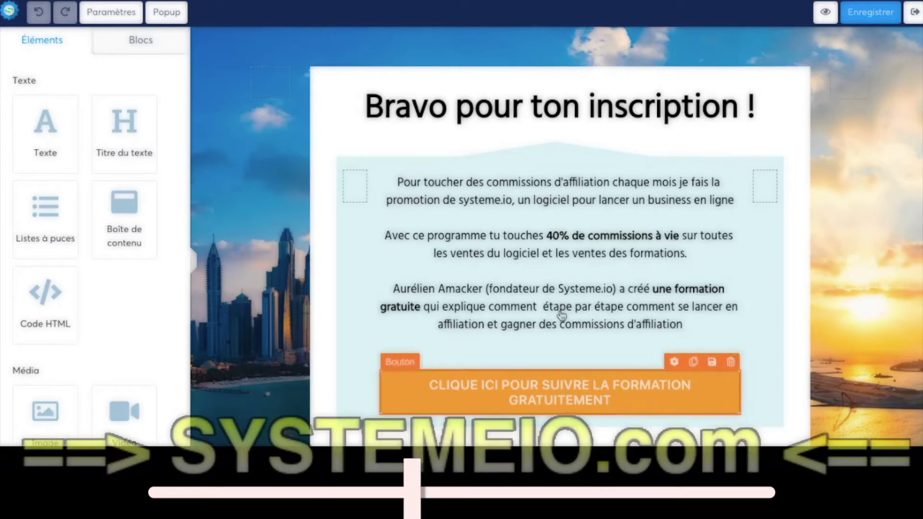
left_click(565, 392)
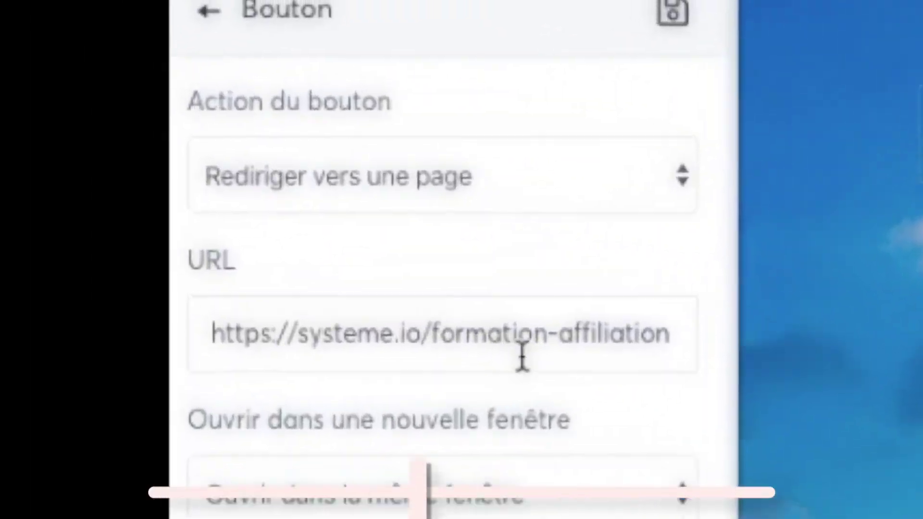
left_click_drag(504, 333, 671, 335)
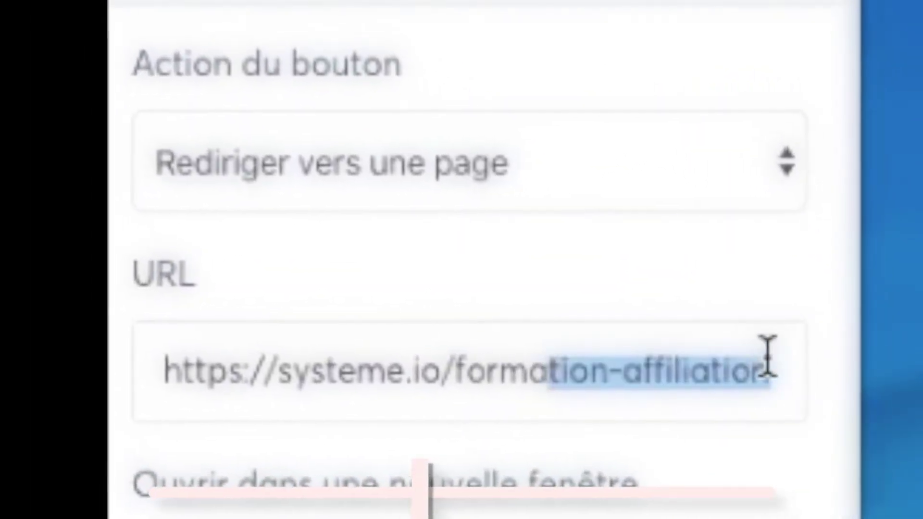
left_click_drag(768, 358, 647, 371)
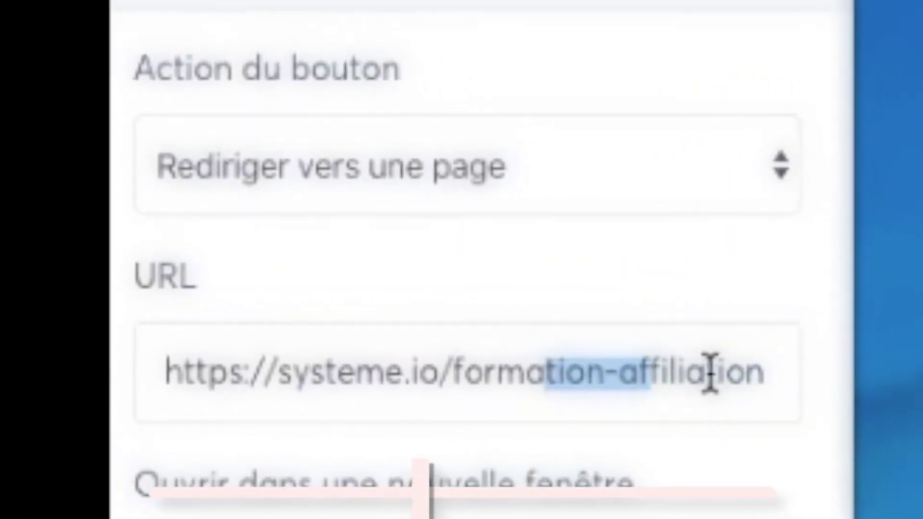
left_click(741, 370)
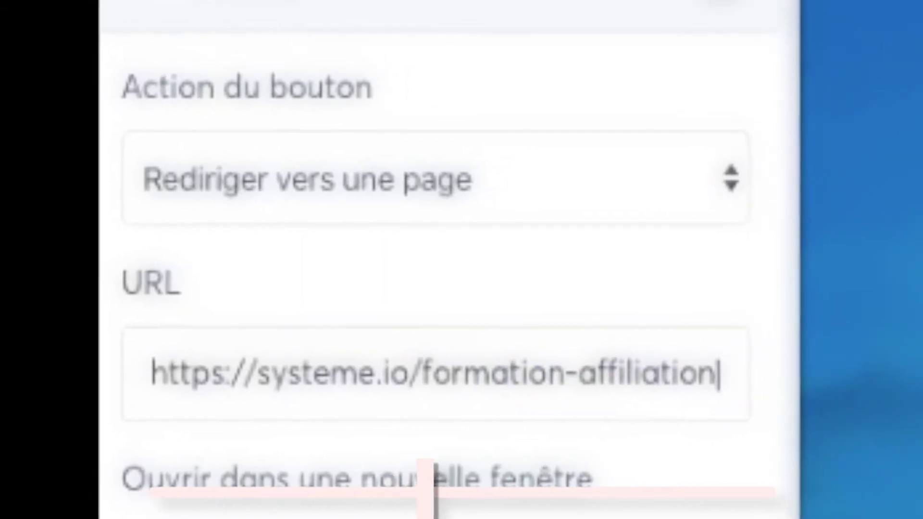
type("?sa=")
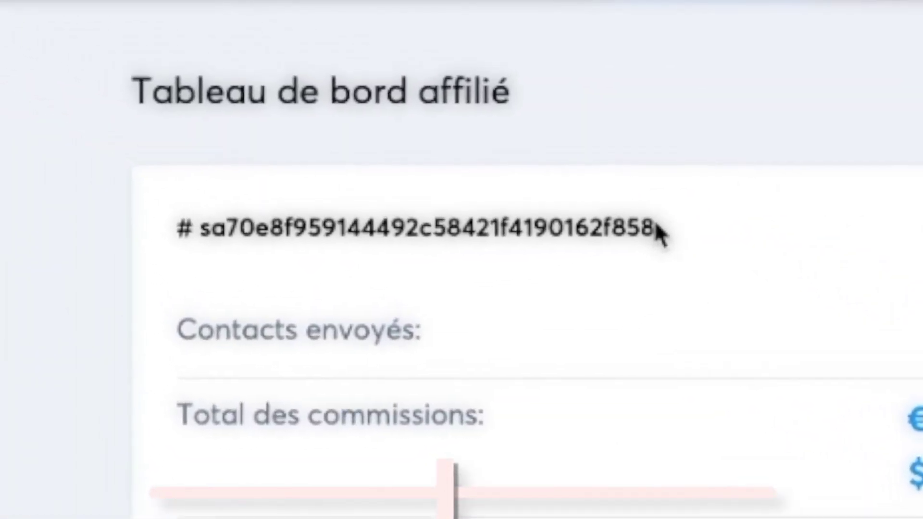
- Copy the affiliate ID from the affiliate dashboard and paste it after "?sa=" in the button's URL
left_click_drag(780, 272, 265, 273)
key("ctrl+c")
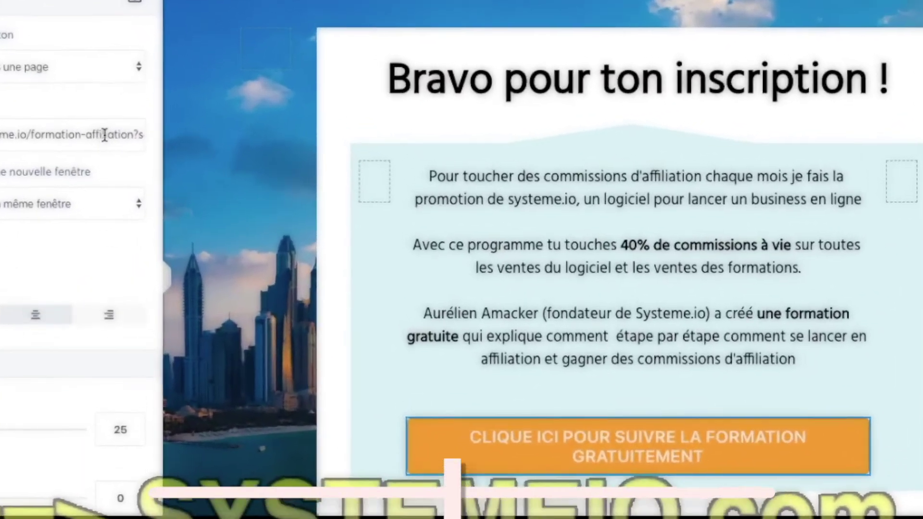
left_click_drag(134, 146, 157, 145)
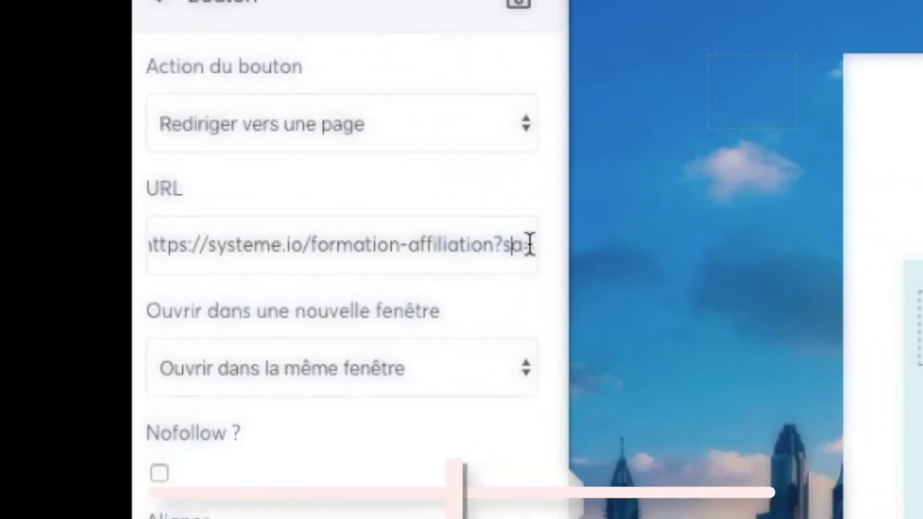
left_click(387, 205)
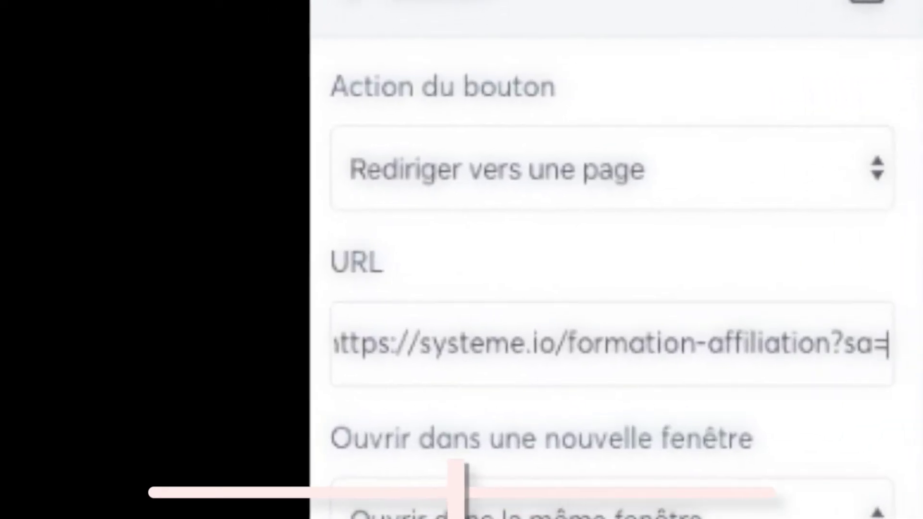
key("ctrl+v")
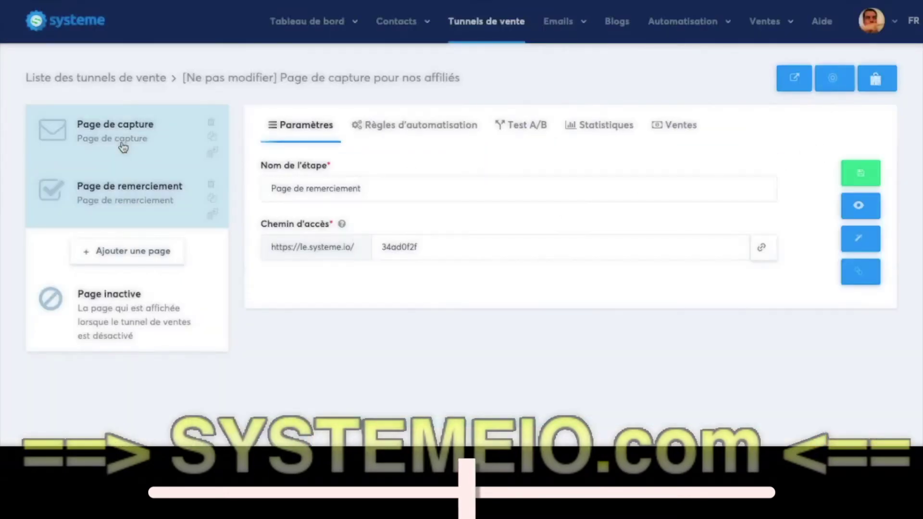
- Open the Page de capture in the page editor and examine its commission image, email field and CLIQUEZ ICI button
left_click(123, 147)
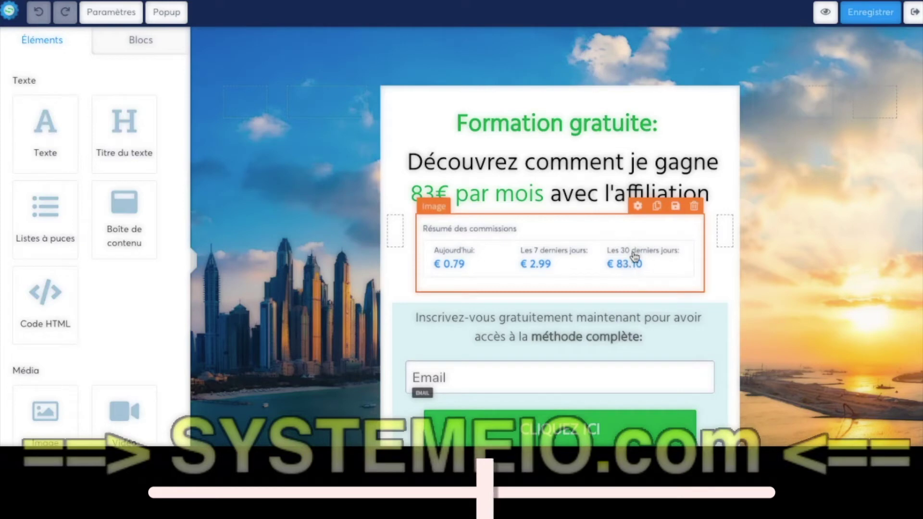
scroll(765, 310, "down", 1)
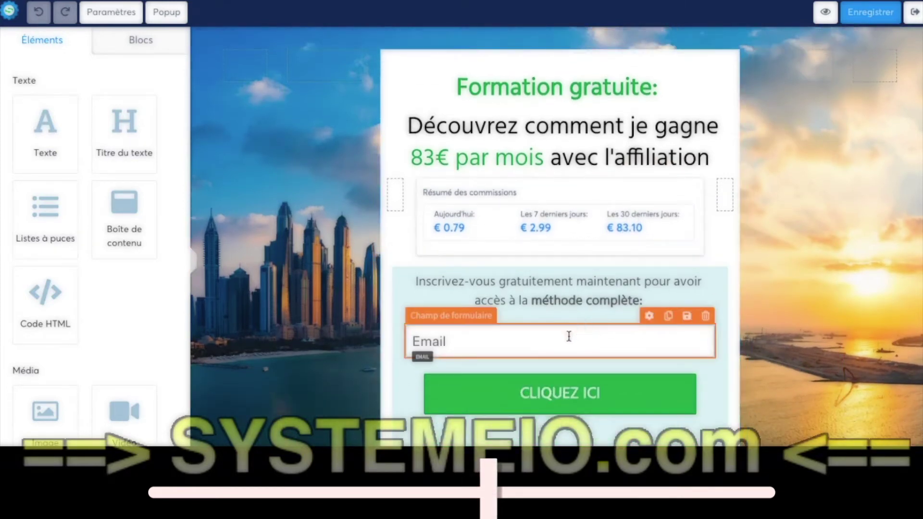
left_click(584, 396)
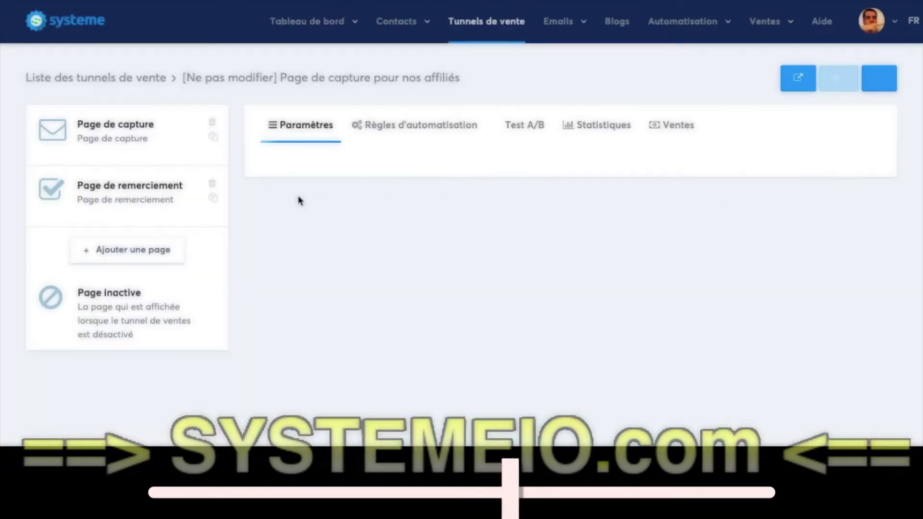
- Review the actions available for the Page de capture's opt-in automation rule without adding one
left_click(137, 143)
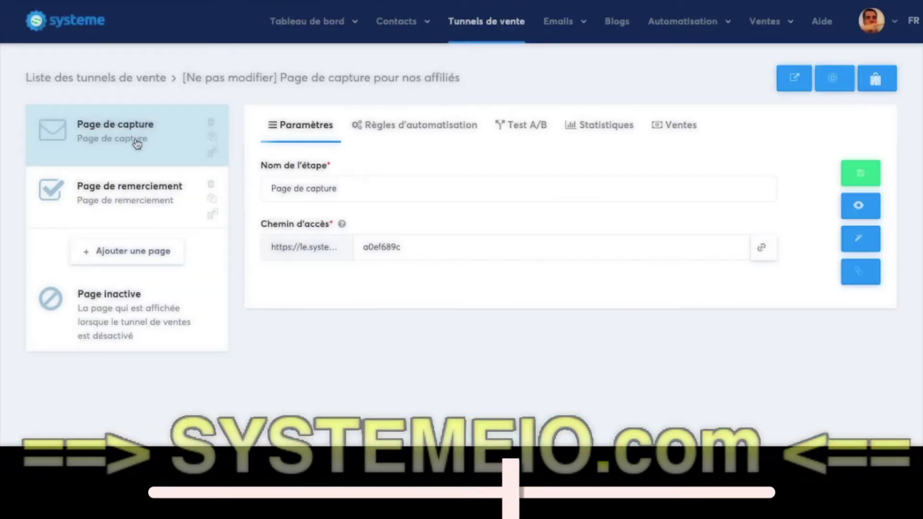
left_click(419, 129)
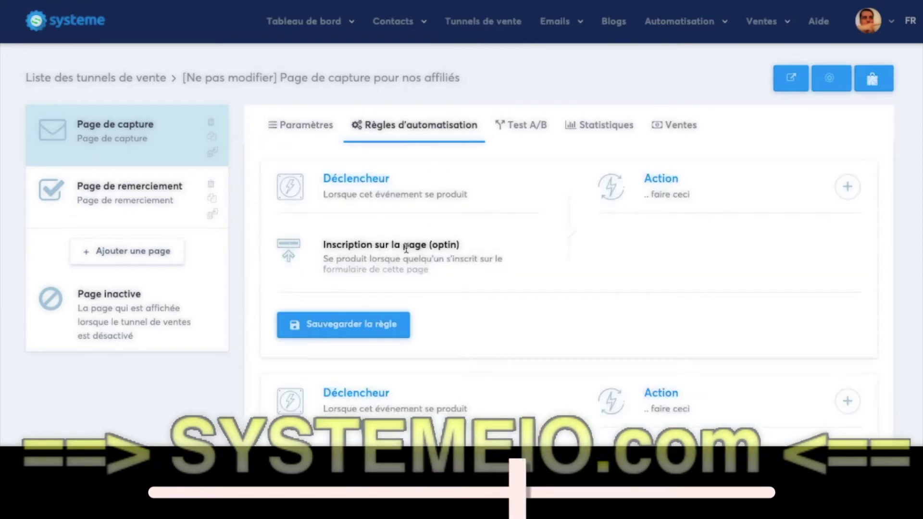
left_click(848, 186)
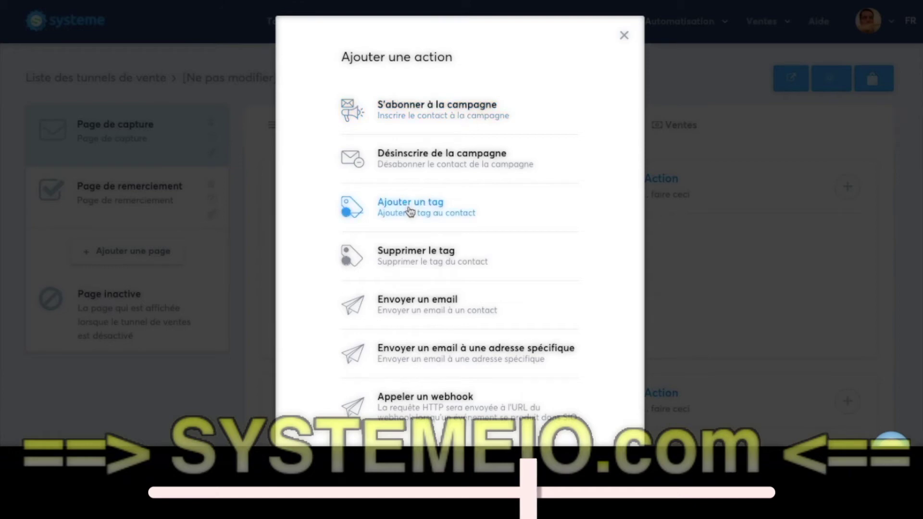
left_click(624, 35)
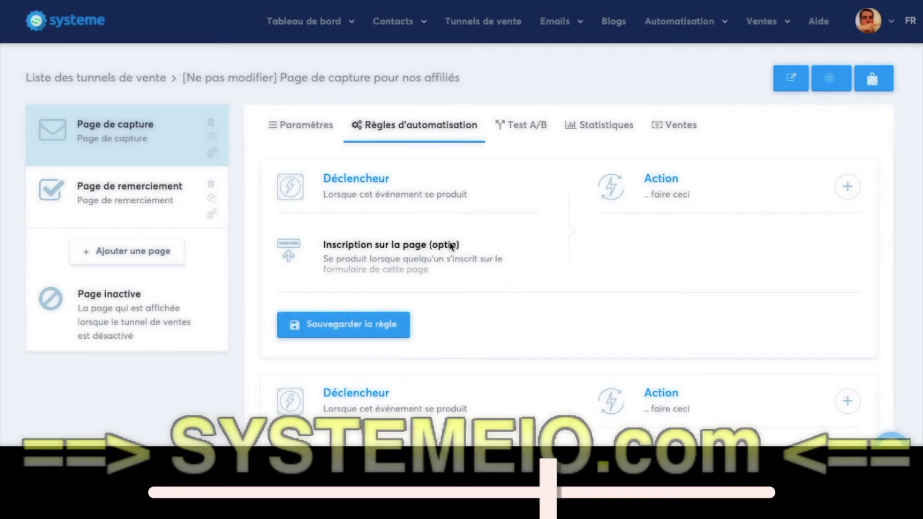
- Set the Page de capture's access path to formation-affiliation and save the page settings
left_click(292, 127)
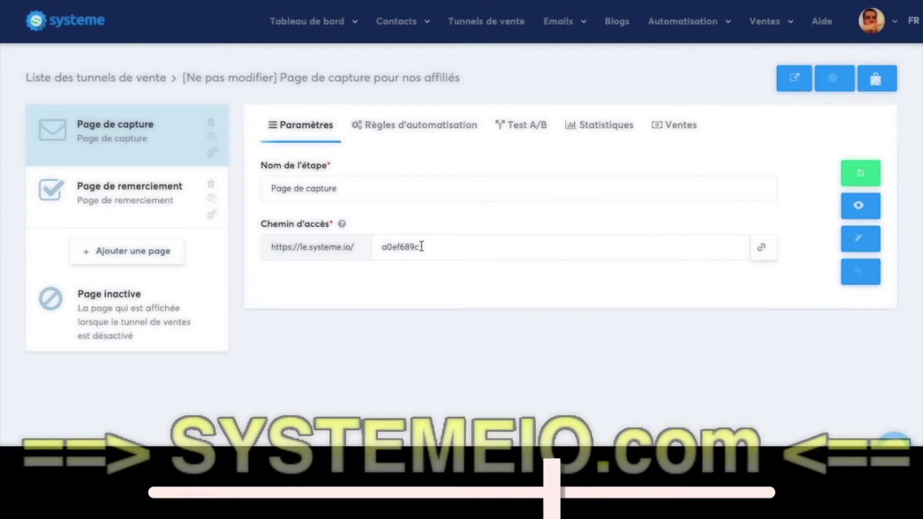
left_click_drag(421, 247, 379, 247)
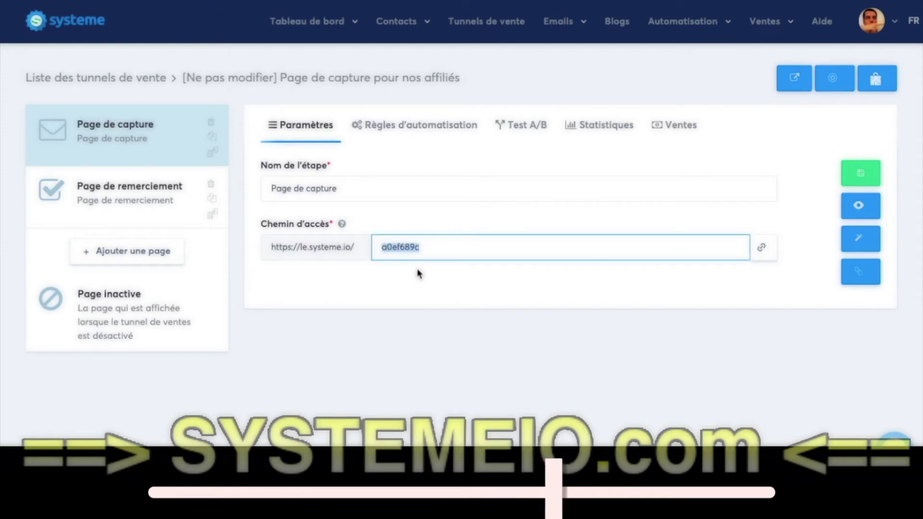
left_click(414, 248)
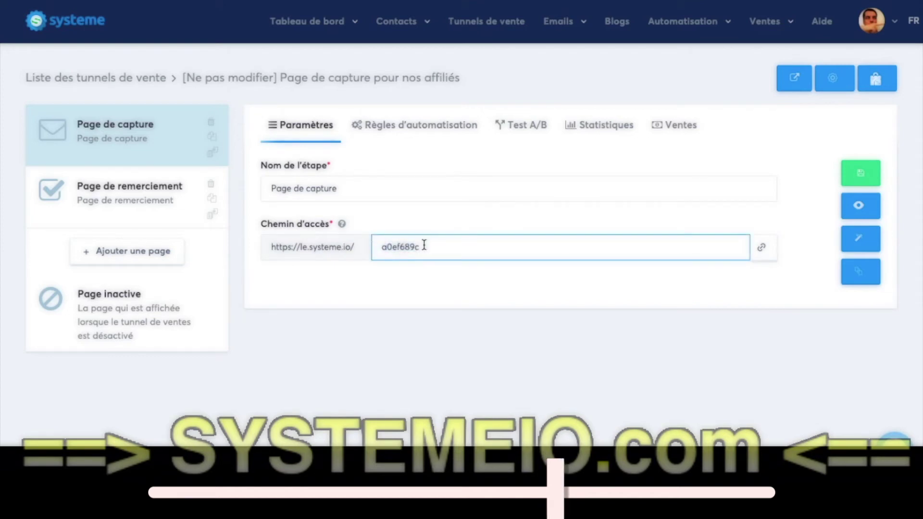
left_click_drag(424, 246, 380, 248)
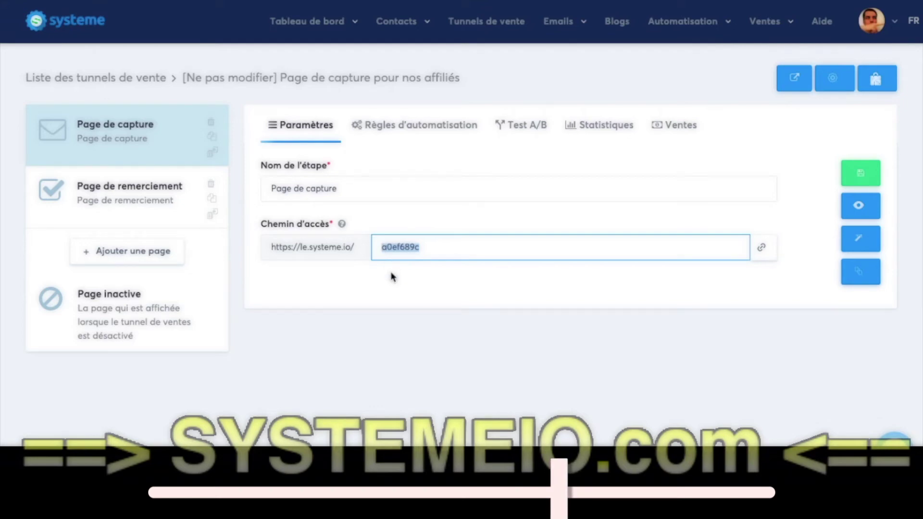
type("formation")
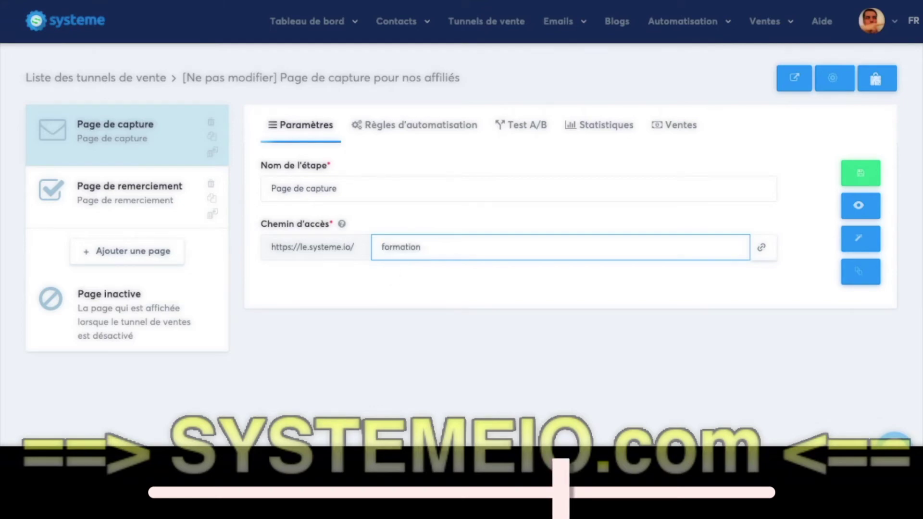
type("-affiliation")
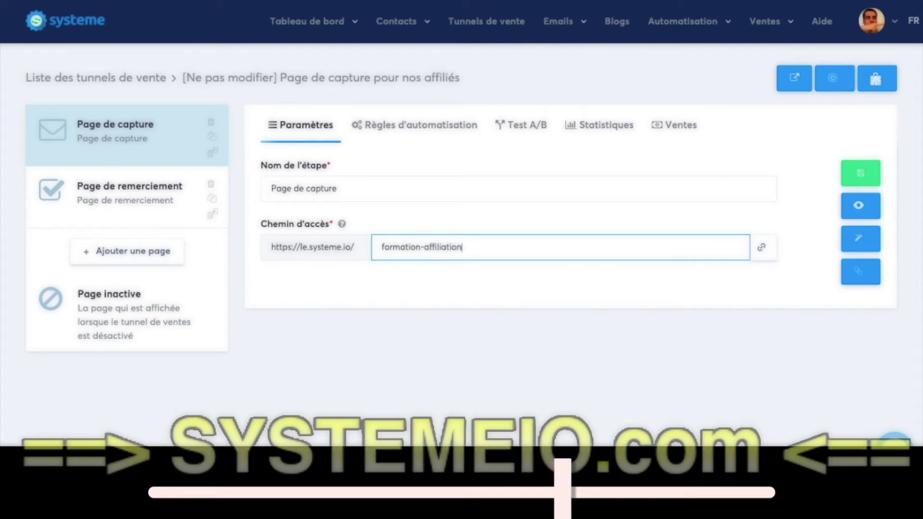
left_click(861, 174)
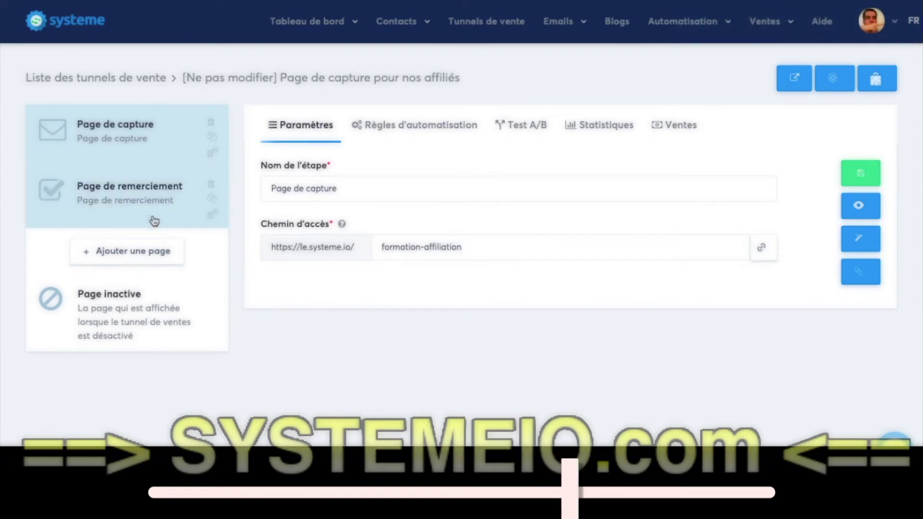
- Copy the Page de capture's path, set the Page de remerciement's access path to formation-affiliation-merci and save it
left_click(465, 249)
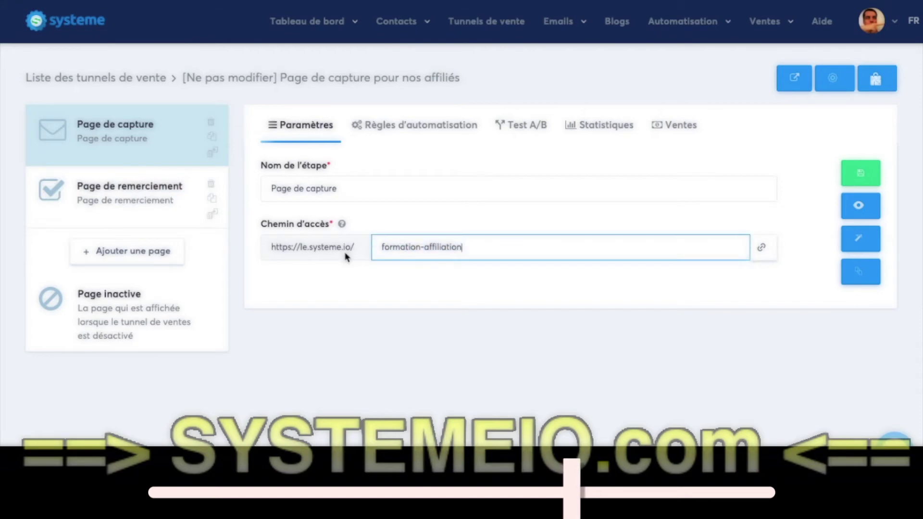
key("ctrl+a")
key("ctrl+c")
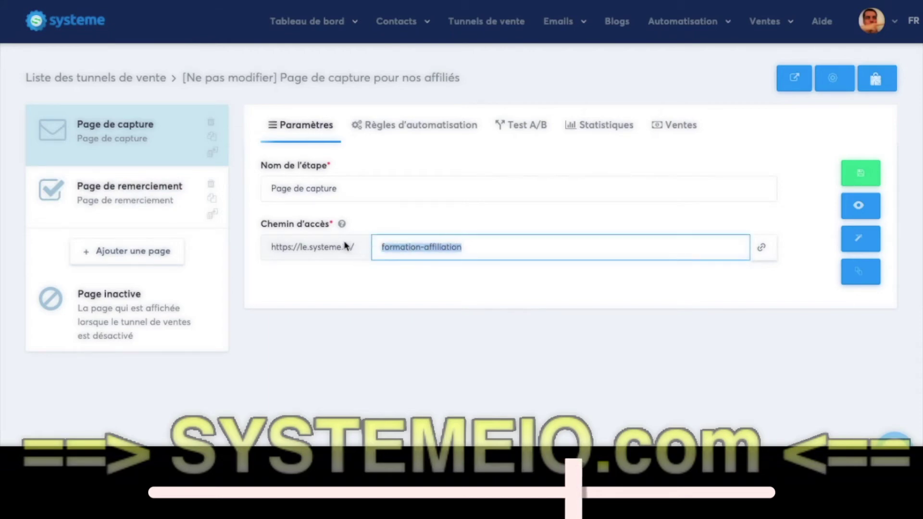
left_click(162, 202)
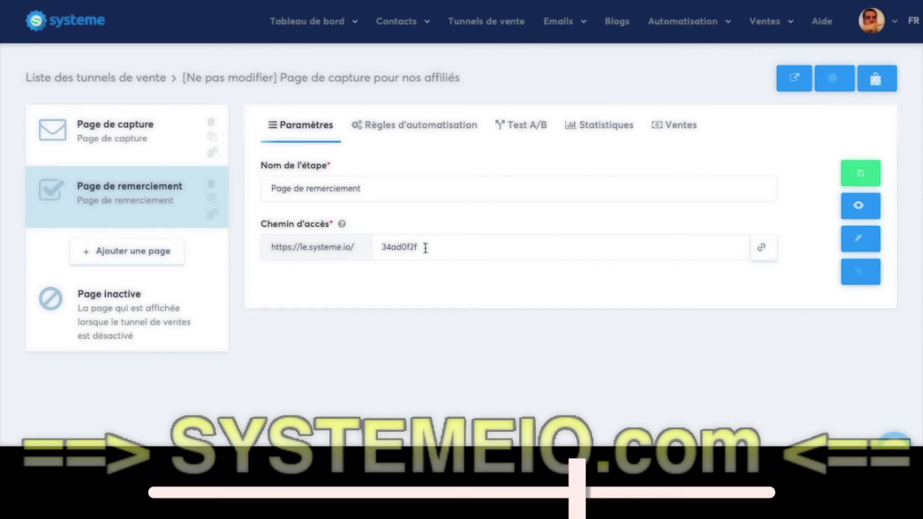
left_click_drag(422, 247, 363, 254)
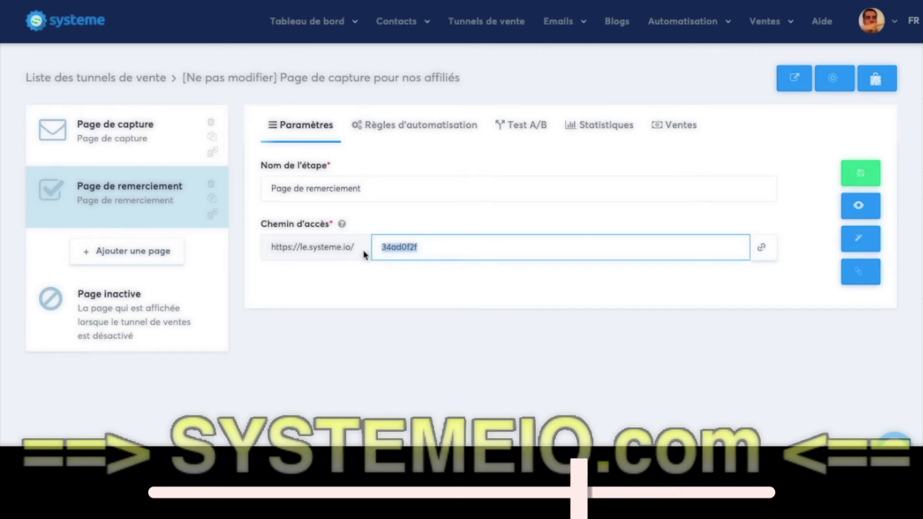
key("ctrl+v")
type("-m")
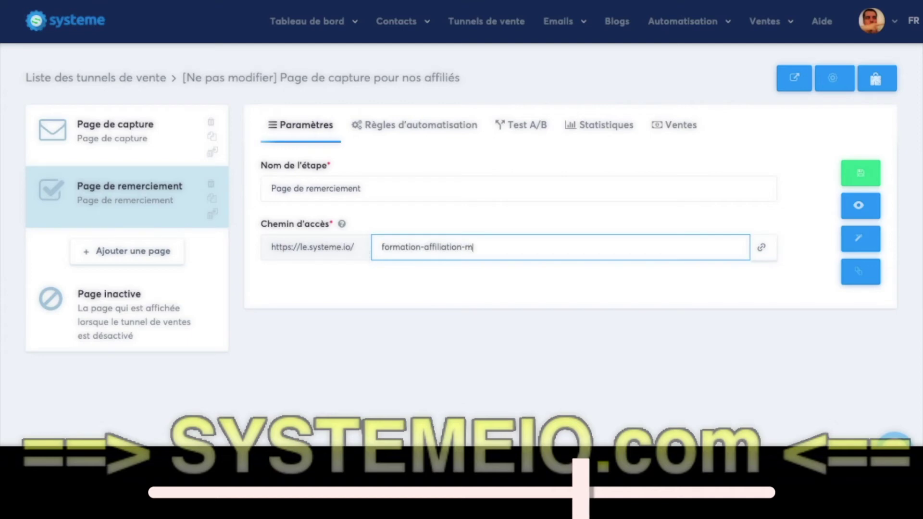
type("erci")
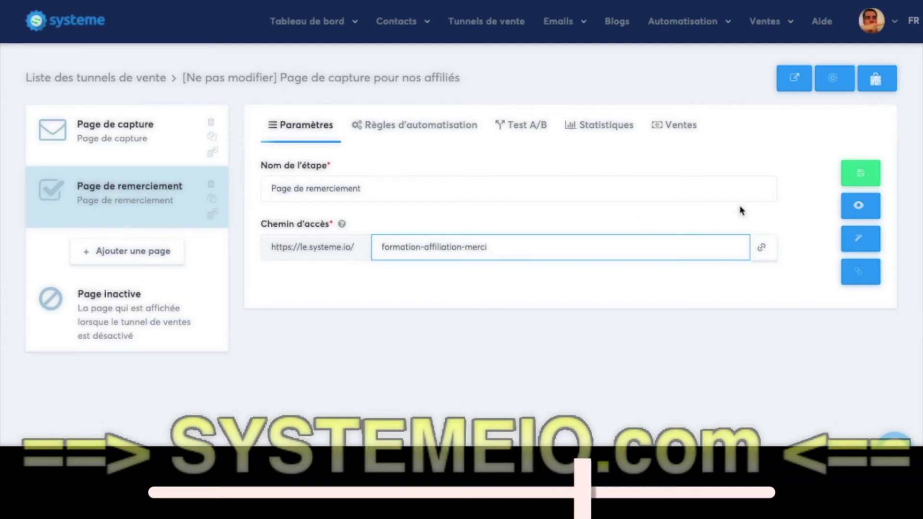
left_click(860, 175)
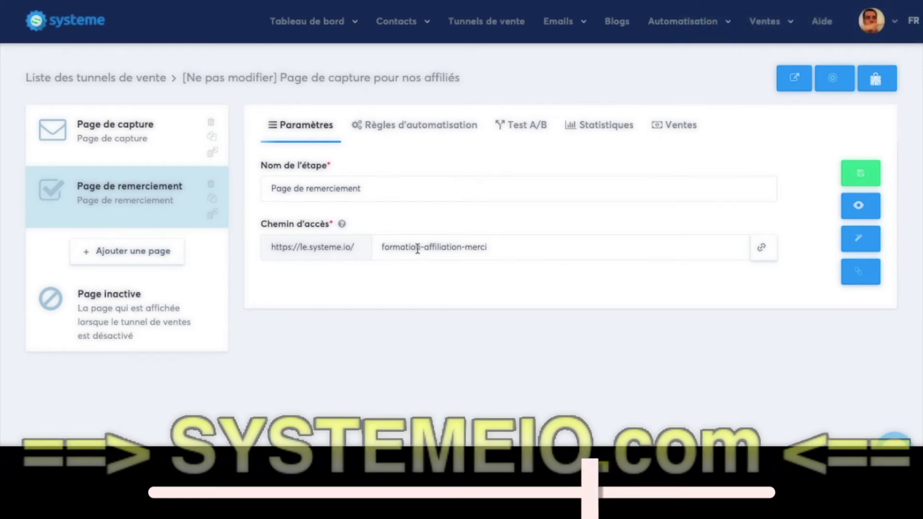
- Open the list of actions that can be added to the Page de capture's opt-in automation rule
left_click(130, 143)
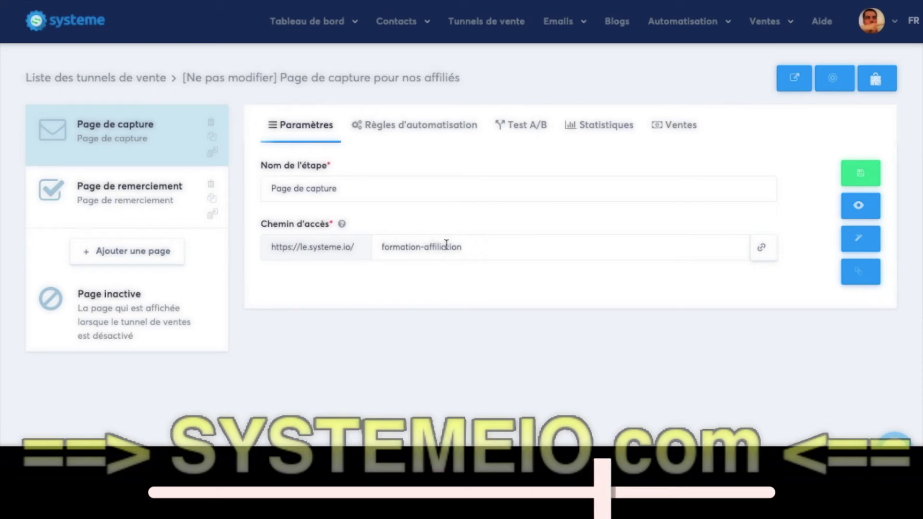
left_click(107, 196)
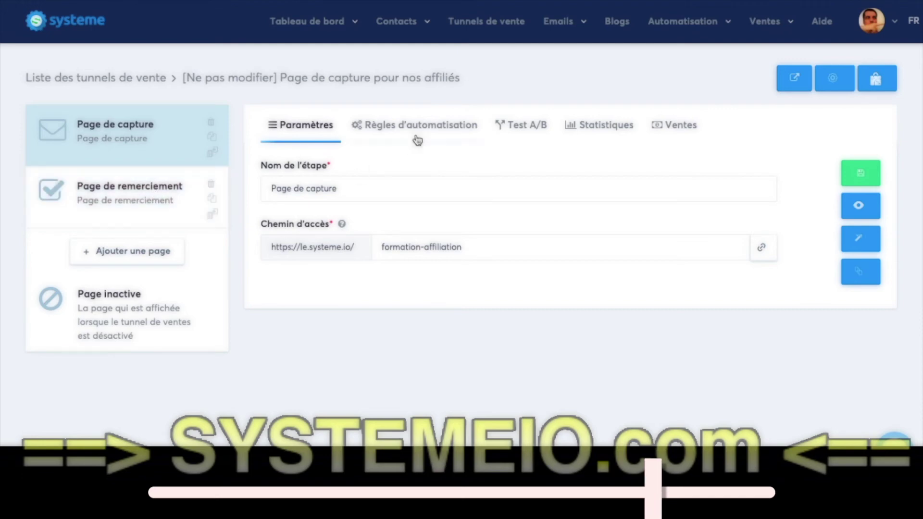
left_click(435, 127)
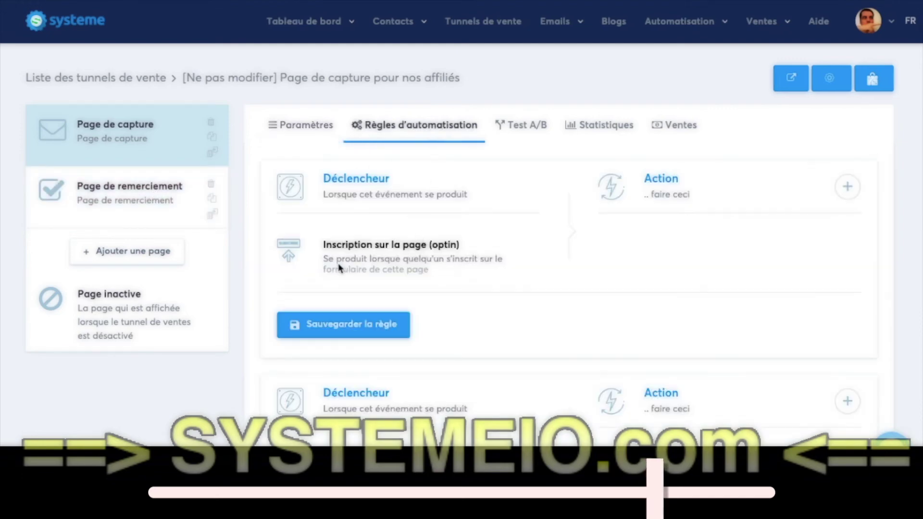
left_click(847, 187)
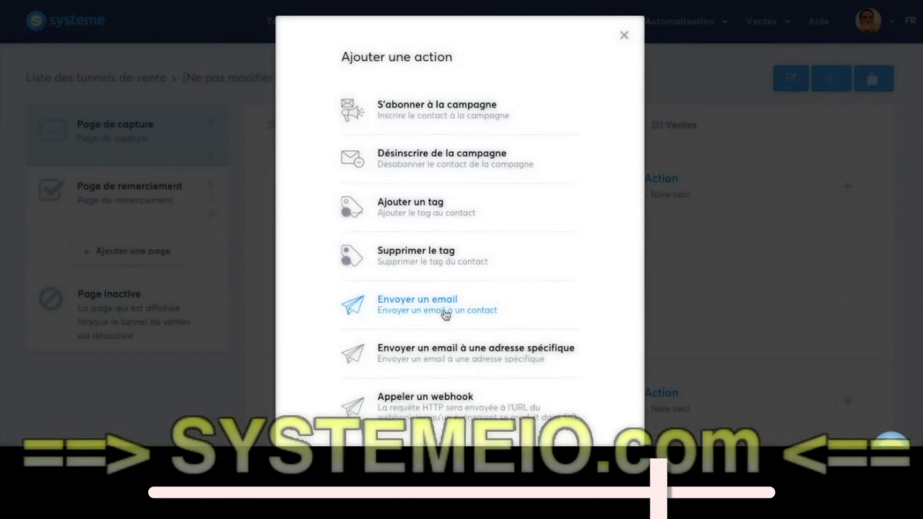